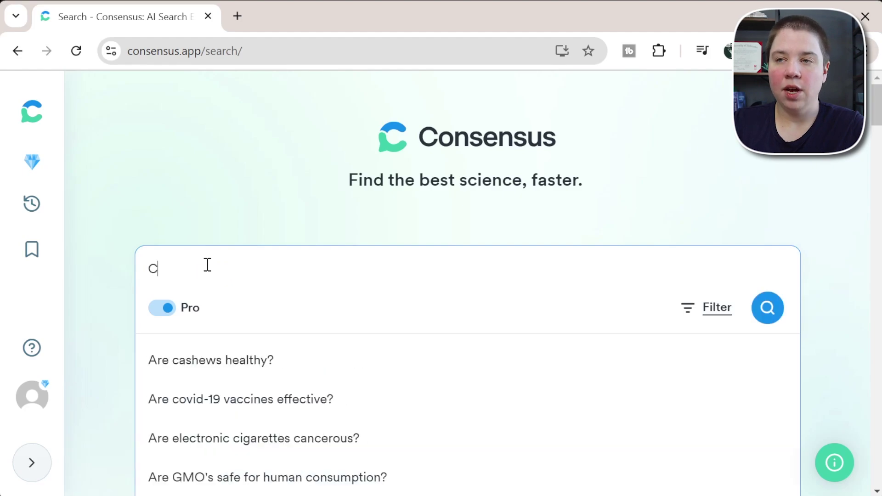
Search for the research question "Can steroid isomers be separated by ion mobility?" with Pro analysis enabled
type("an st")
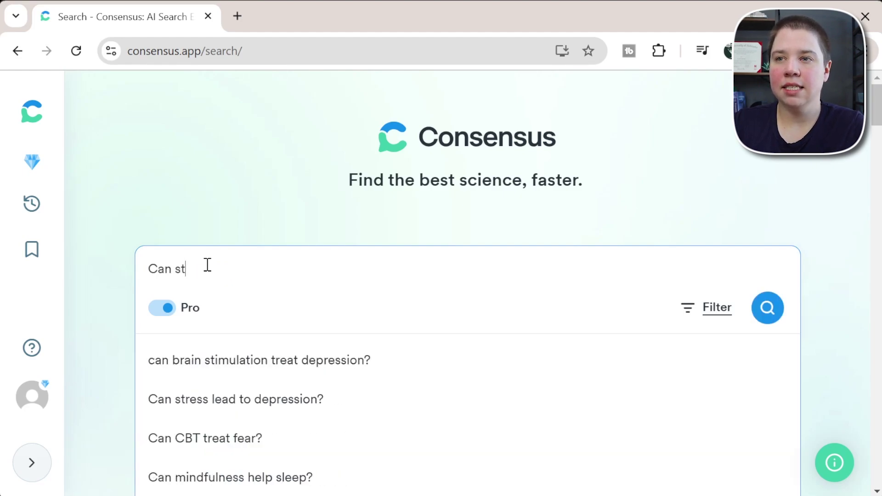
type("eroid isomers ")
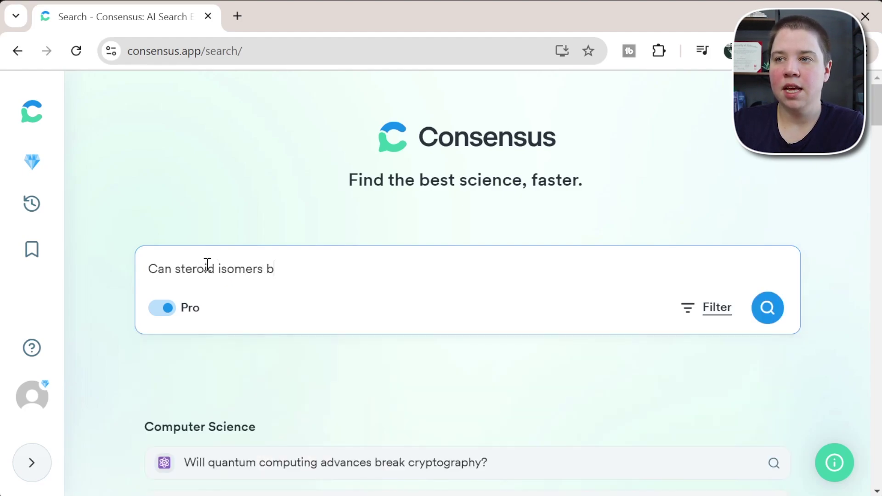
type("be separated by ion mobility?")
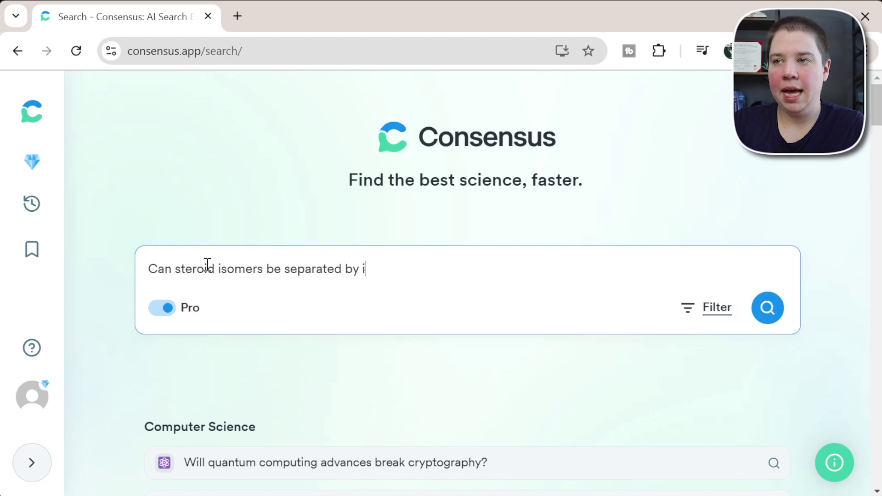
key("Return")
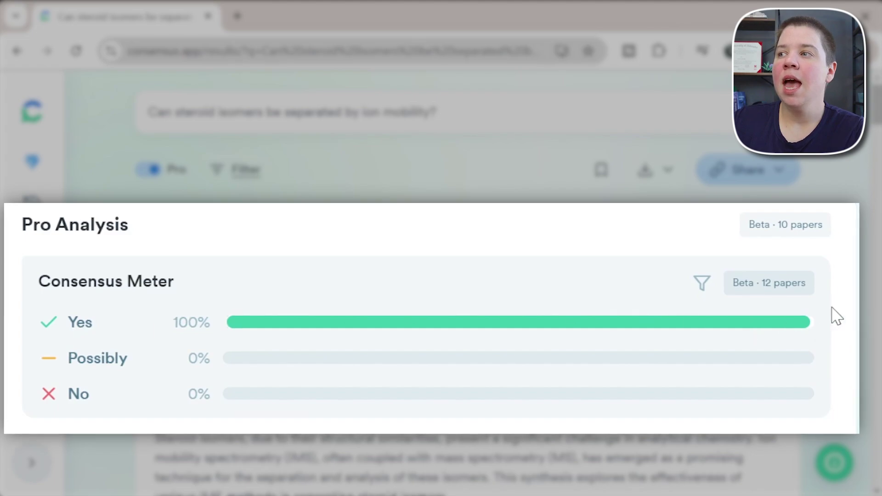
Examine the Pro Analysis from the Consensus Meter to the conclusion, including the related searches and the first listed paper
mouse_move(772, 283)
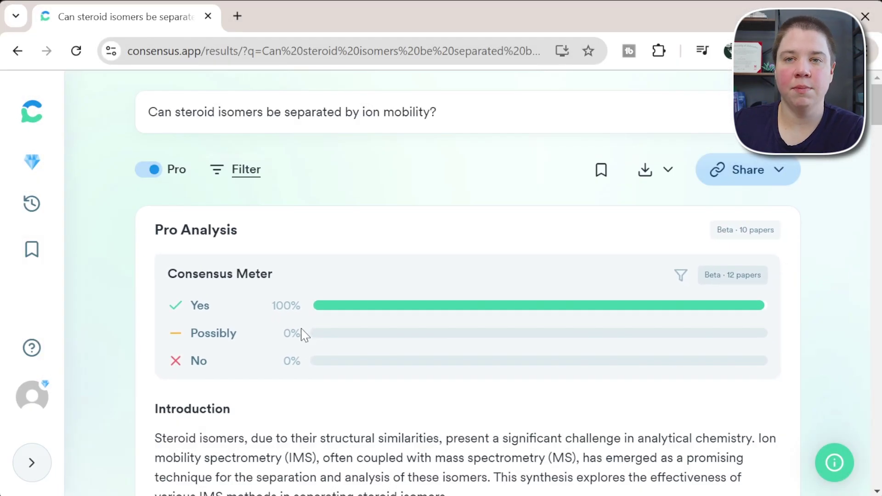
scroll(303, 335, "down", 5)
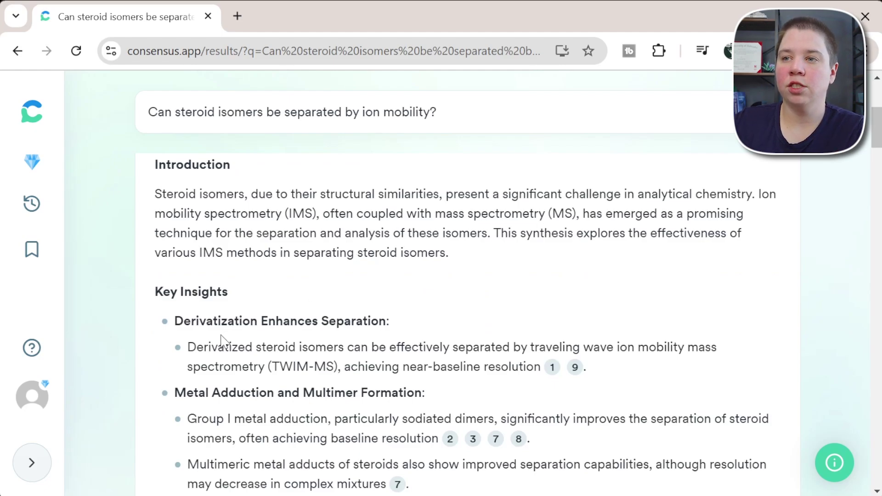
scroll(221, 342, "down", 9)
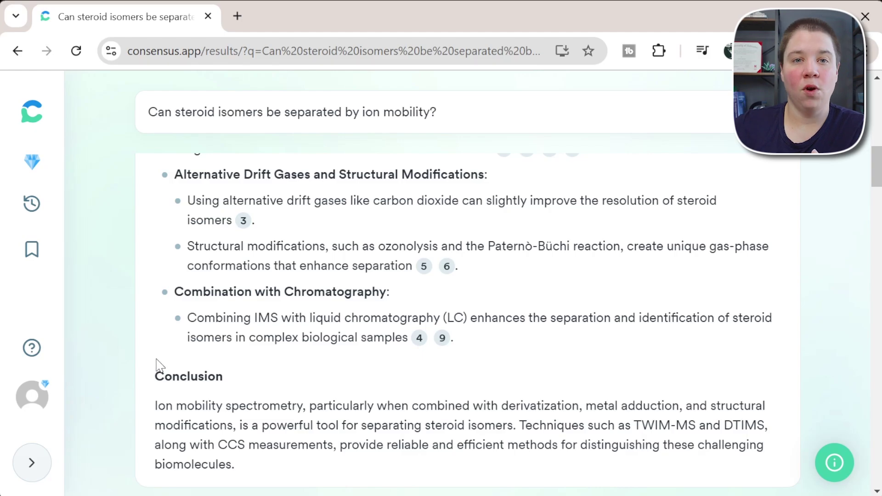
scroll(225, 340, "down", 3)
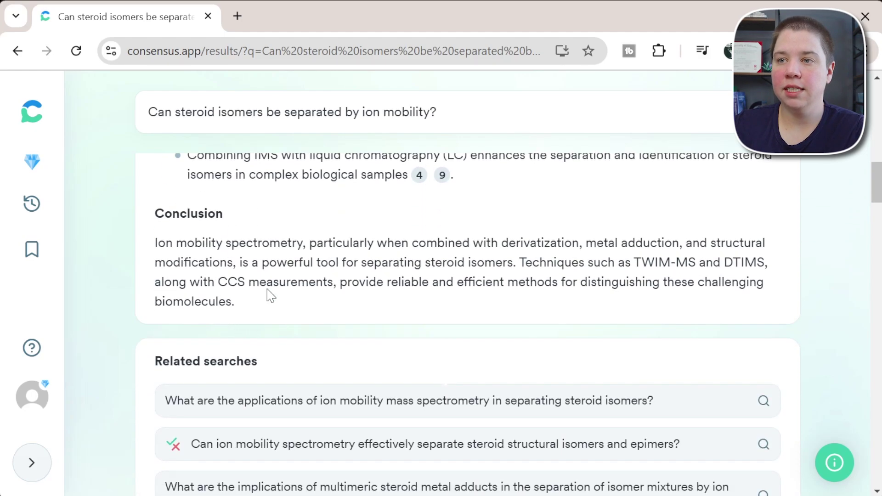
scroll(268, 295, "up", 15)
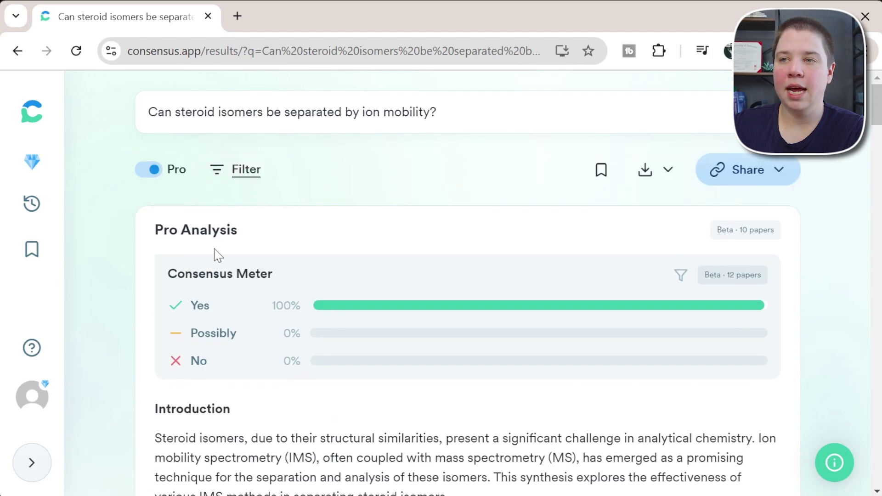
scroll(210, 265, "down", 15)
scroll(210, 267, "up", 2)
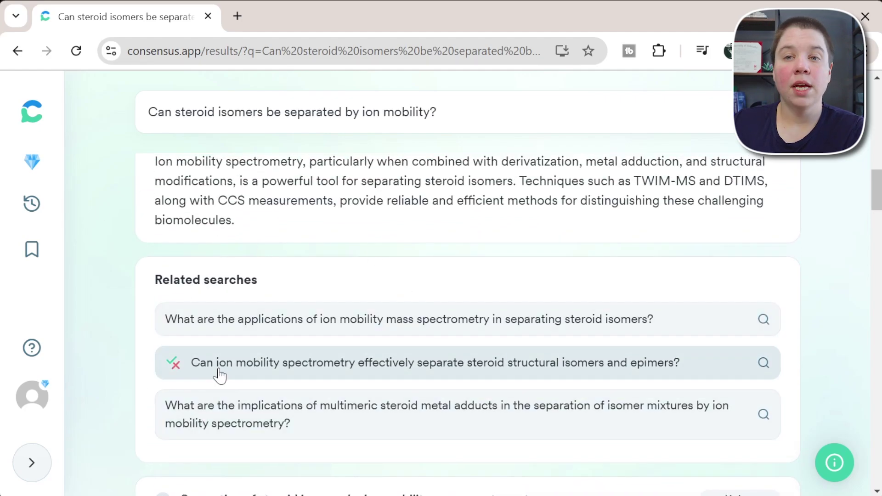
scroll(137, 389, "down", 3)
scroll(138, 394, "down", 2)
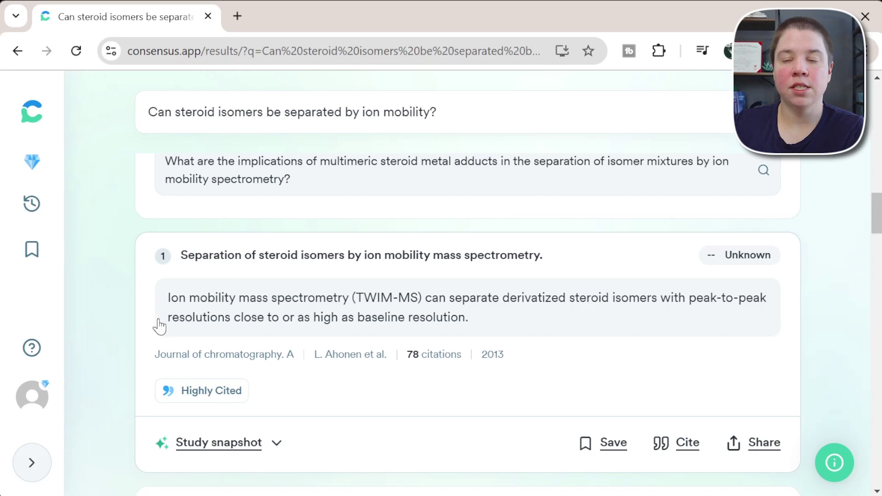
scroll(157, 328, "up", 10)
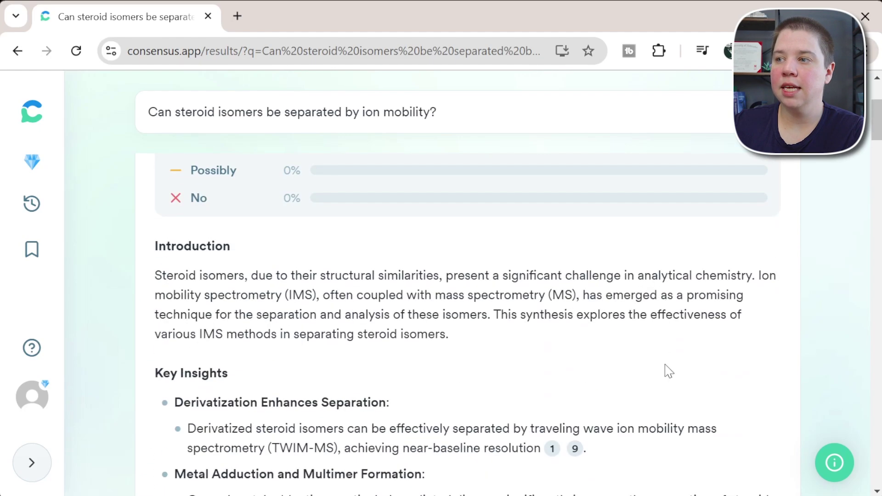
Follow citation 1 from the first key insight to its paper and check the answer predictions of the first two papers
left_click(553, 448)
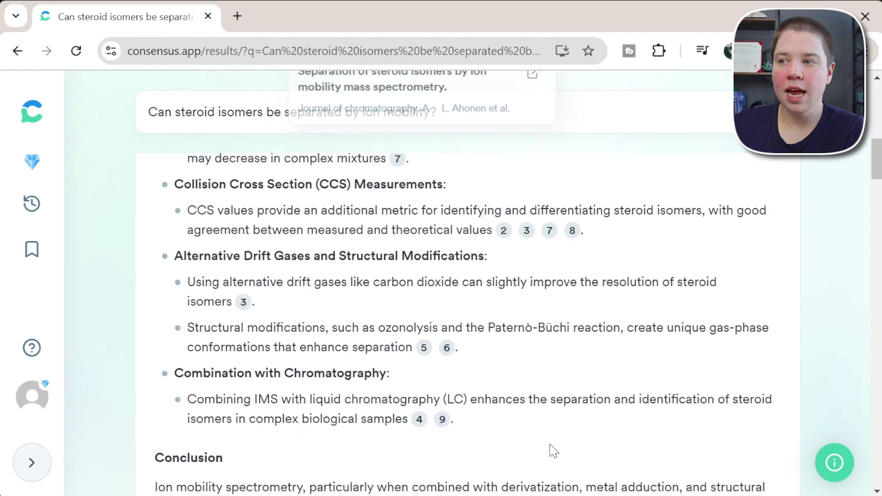
scroll(419, 314, "up", 5)
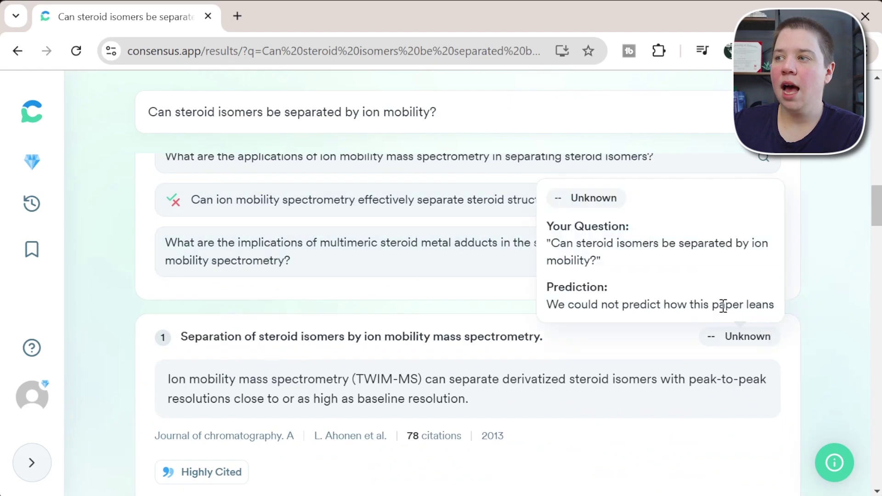
mouse_move(749, 343)
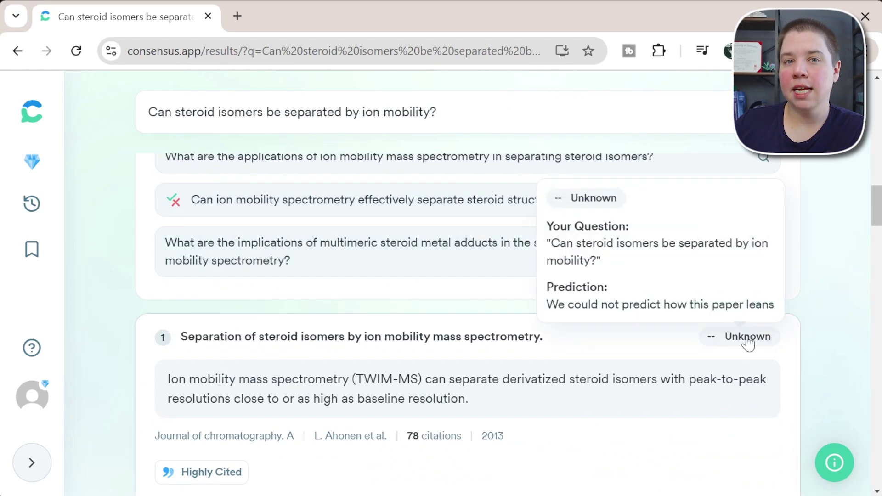
scroll(753, 340, "down", 5)
mouse_move(756, 360)
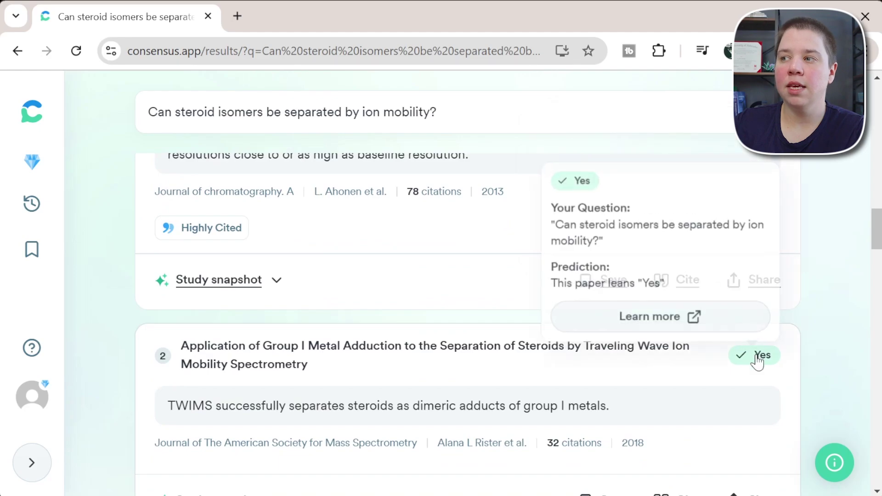
scroll(365, 315, "up", 5)
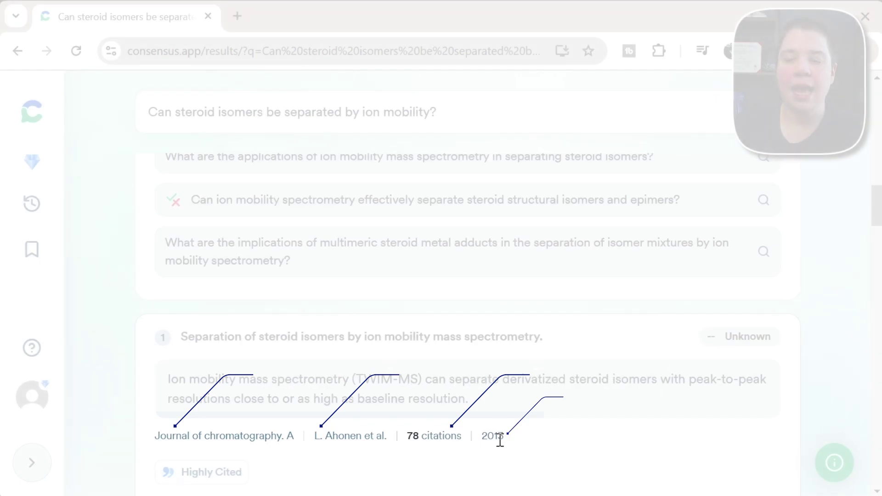
Inspect the Highly Cited and Literature Review badge explanations on the listed papers
scroll(508, 444, "down", 3)
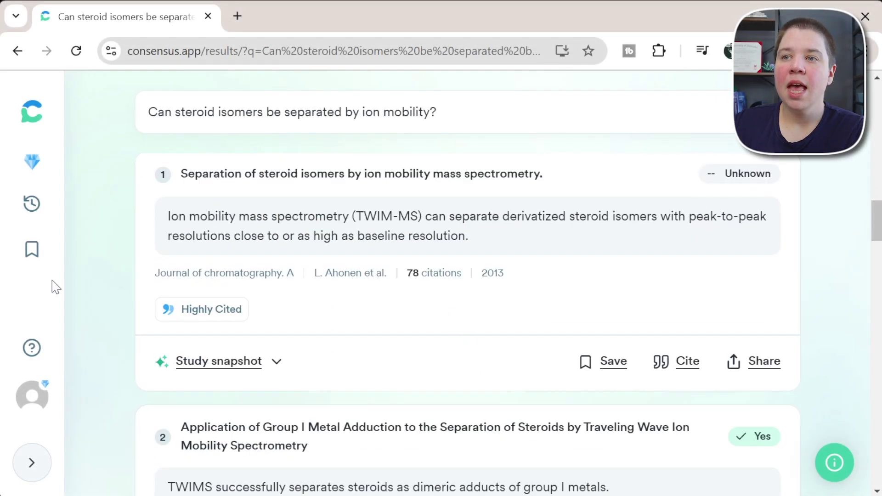
mouse_move(193, 317)
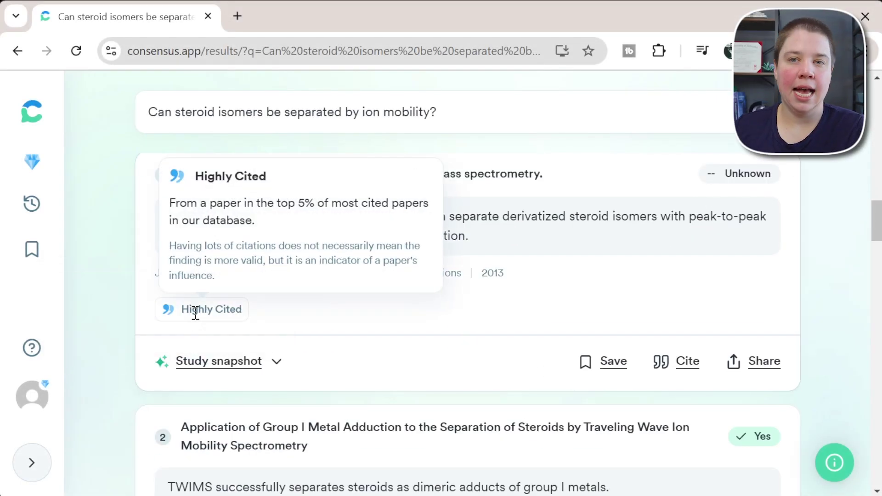
scroll(211, 309, "down", 10)
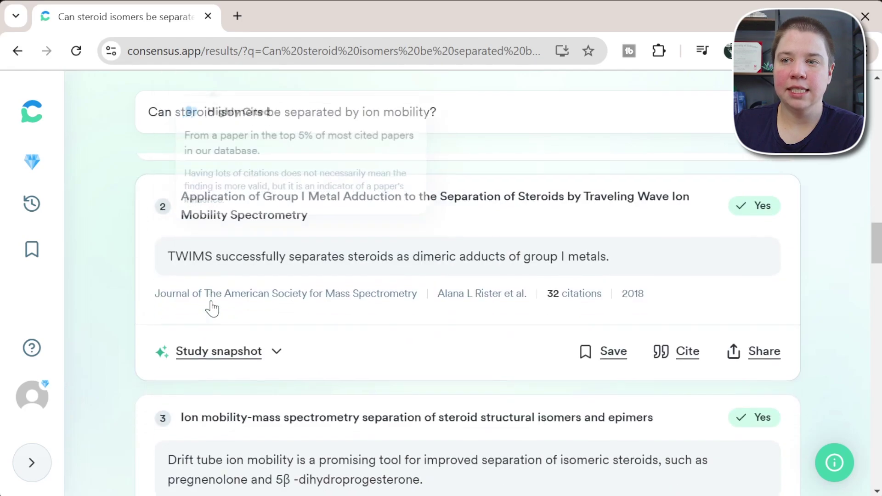
scroll(214, 308, "down", 3)
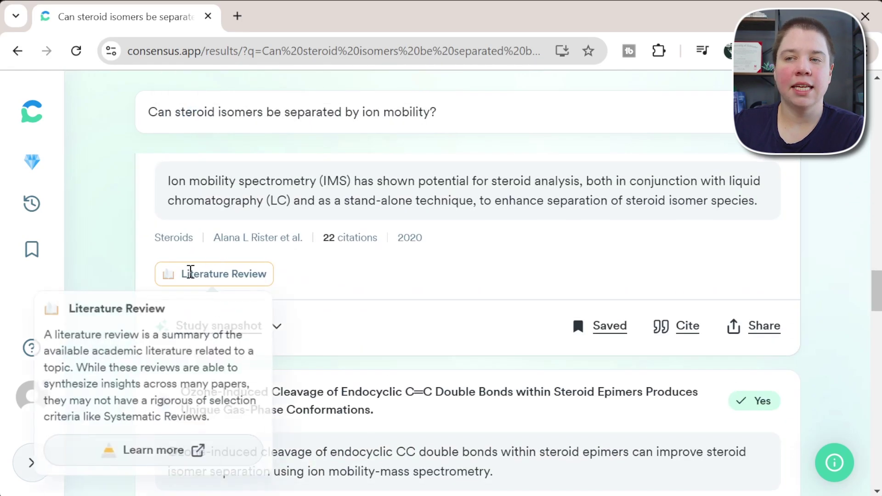
scroll(460, 309, "up", 6)
scroll(459, 309, "up", 8)
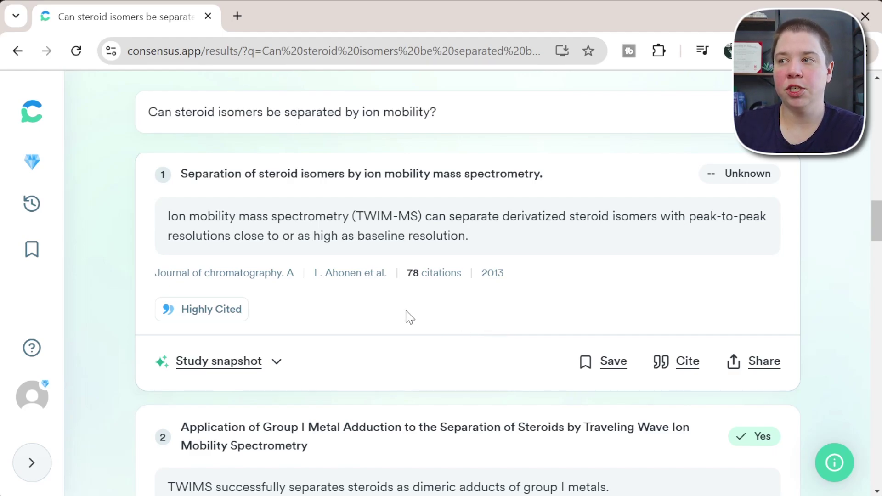
Expand the study snapshot of the first paper to read its methods, outcomes and results
left_click(224, 362)
scroll(250, 346, "down", 3)
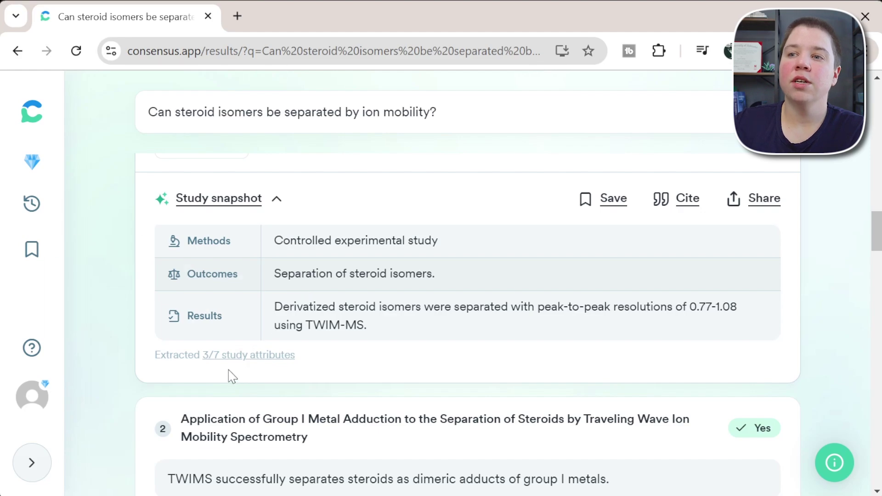
mouse_move(231, 355)
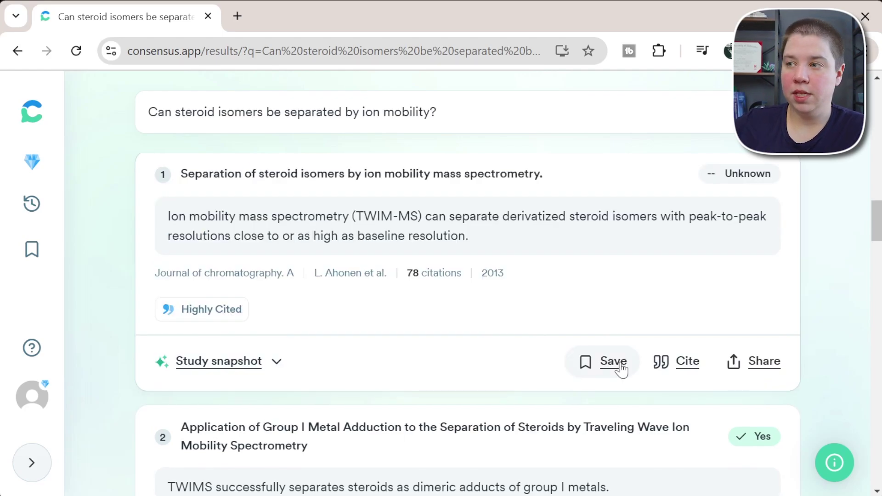
Save the first paper to the Steroids and Ion Mobility list
left_click(588, 369)
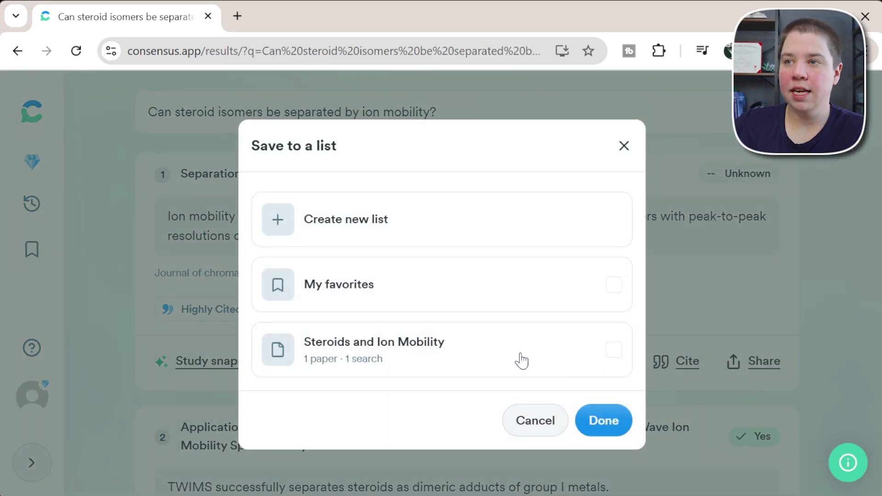
left_click(338, 358)
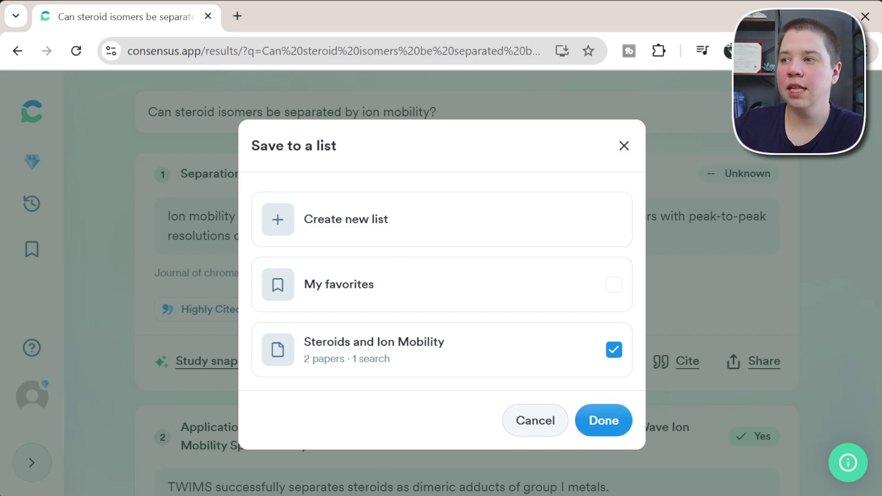
left_click(606, 418)
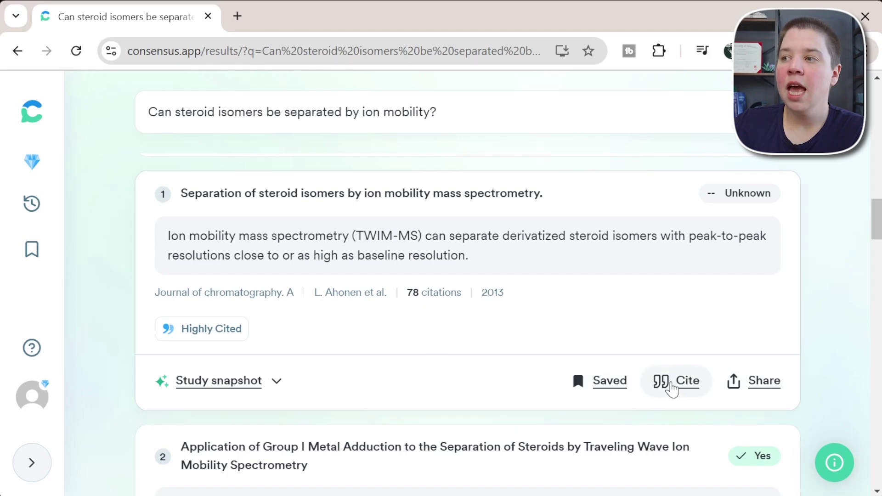
View the first paper's citation in APA and BibTeX formats, and close the citation dialog
left_click(673, 386)
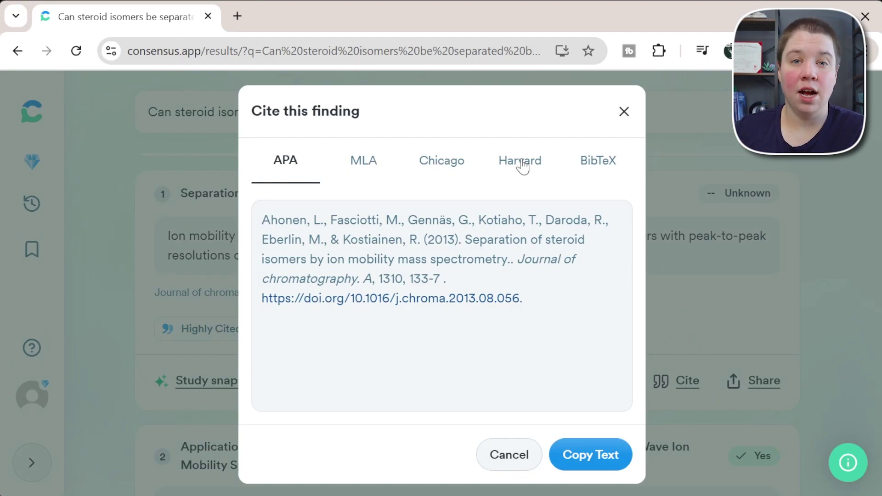
left_click(612, 158)
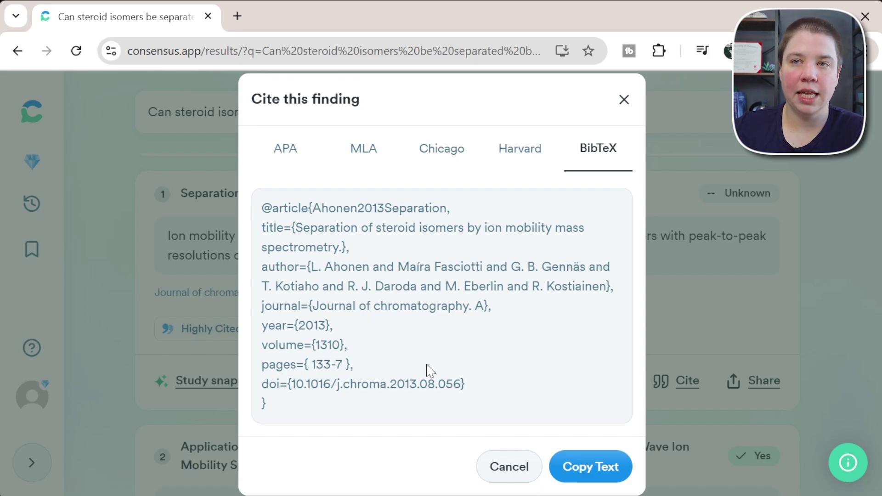
left_click(625, 100)
left_click(783, 406)
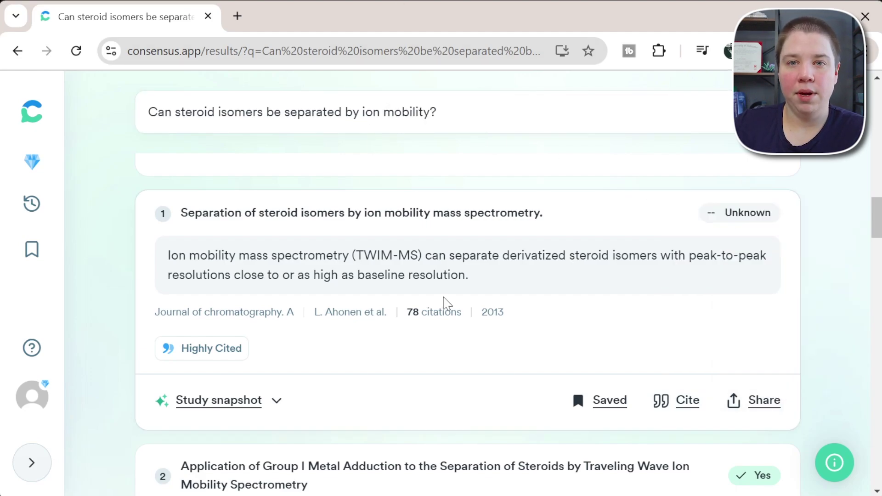
Look over the top result papers and return to the introduction and key insights of the analysis
scroll(448, 301, "down", 5)
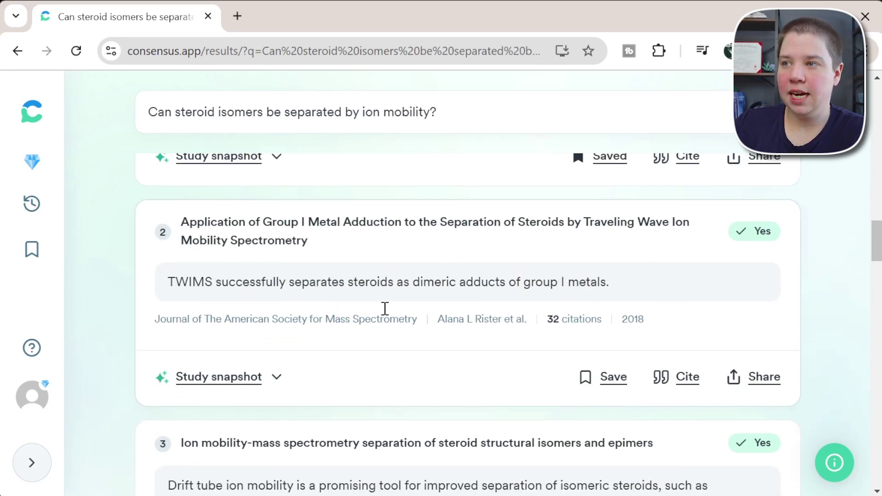
scroll(610, 303, "up", 5)
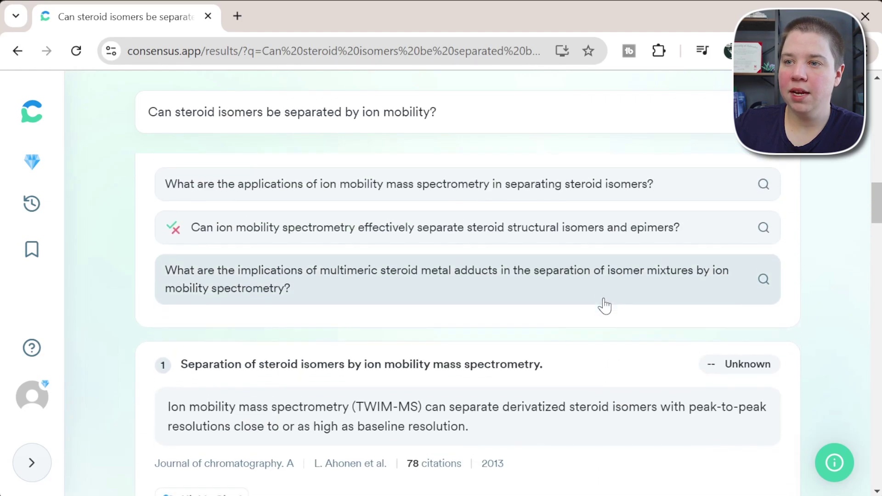
scroll(605, 305, "down", 1)
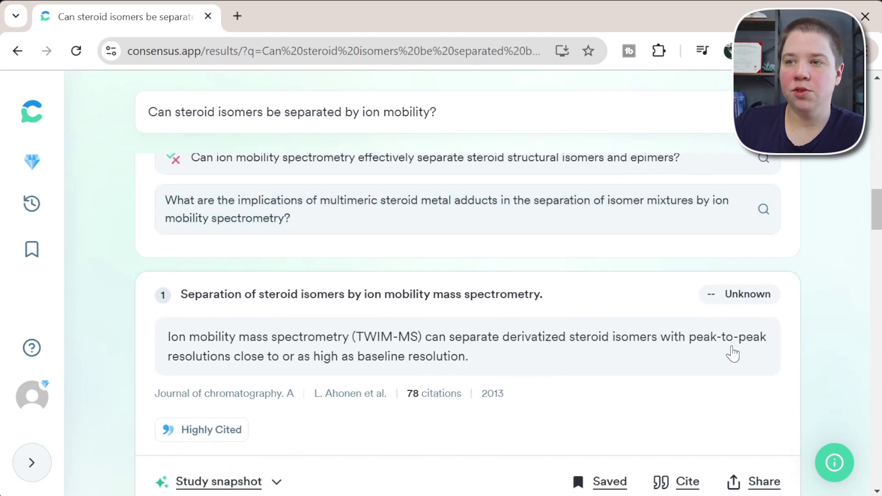
scroll(664, 351, "down", 8)
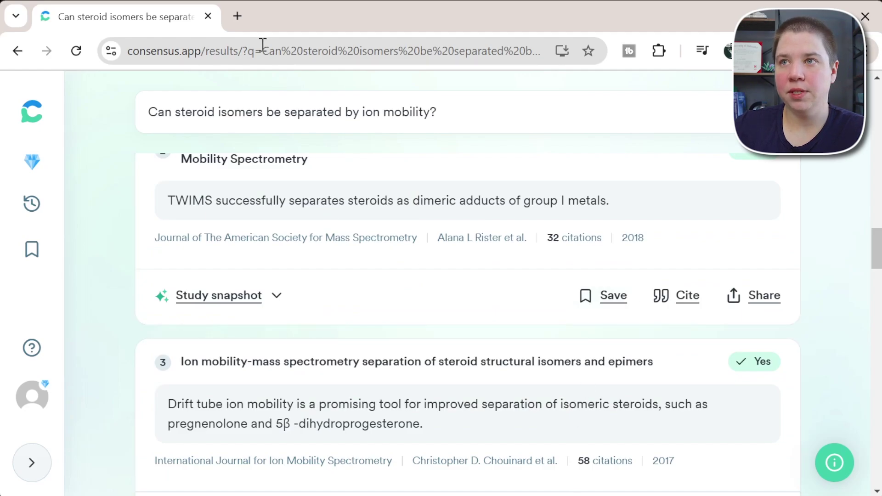
scroll(809, 306, "up", 1)
scroll(814, 311, "up", 15)
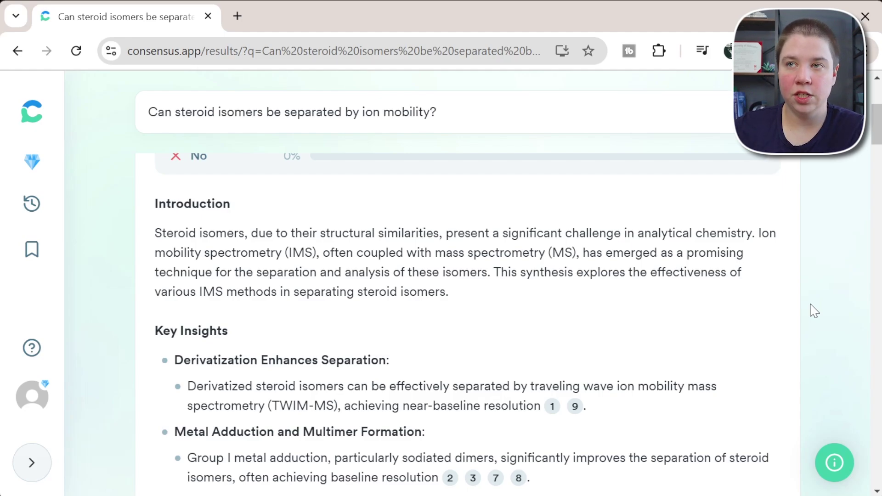
Ask for a one-sentence plain-English storyline and a bullet outline for a literature review on steroid analysis by ion mobility
scroll(815, 311, "up", 4)
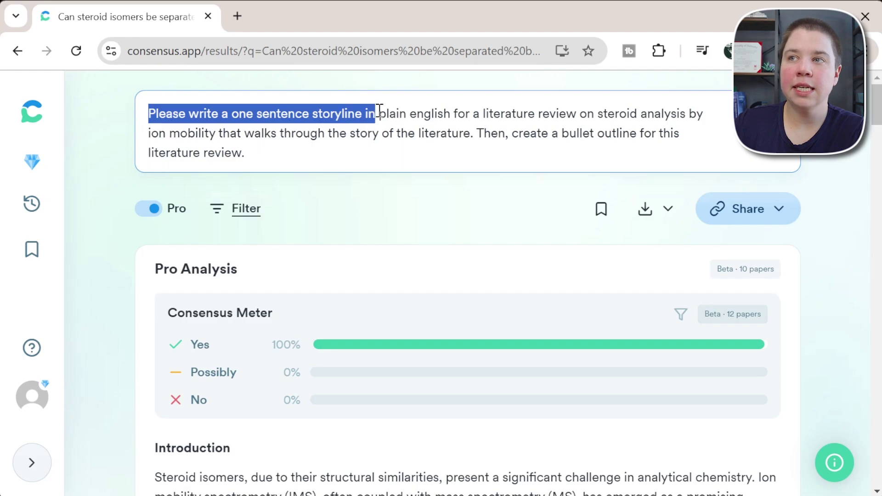
left_click_drag(380, 110, 461, 111)
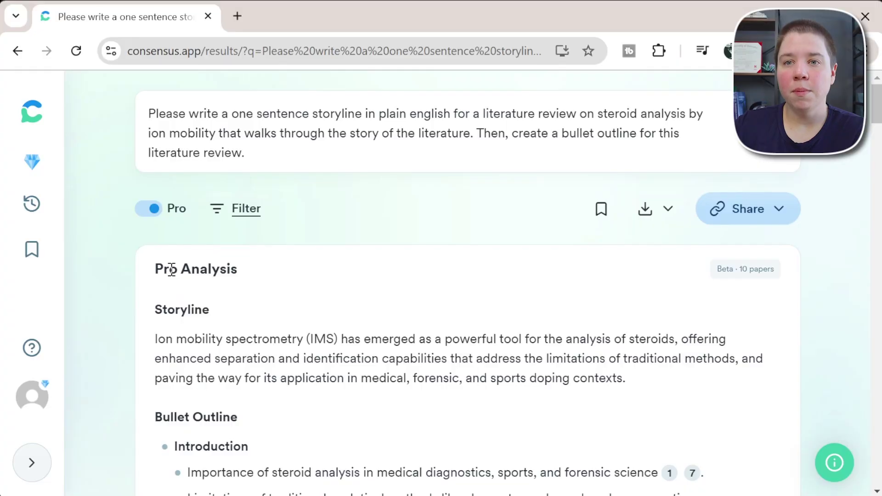
Read the generated storyline, highlighting its closing phrase about medical, forensic and sports doping applications
scroll(168, 269, "down", 2)
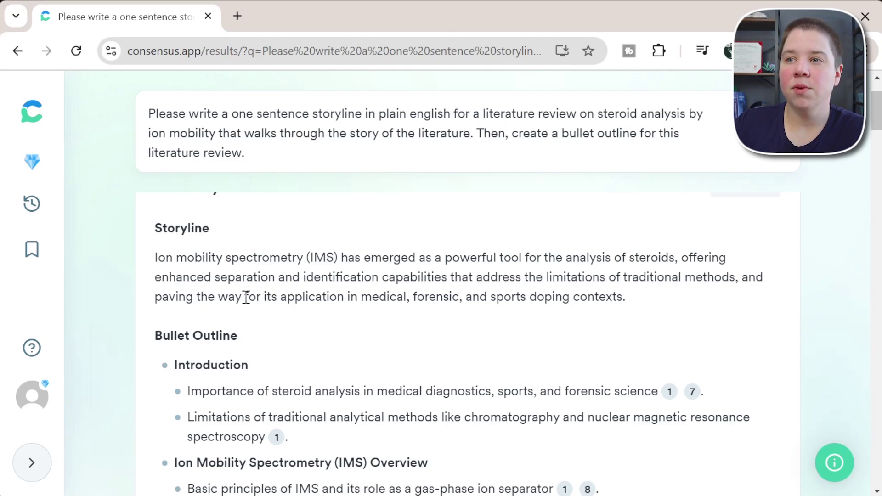
left_click_drag(260, 296, 498, 289)
left_click(589, 294)
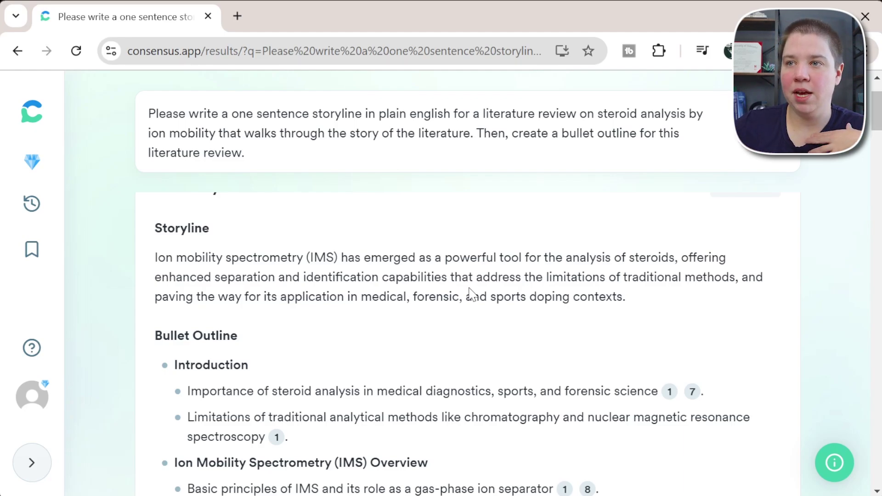
left_click_drag(252, 300, 630, 304)
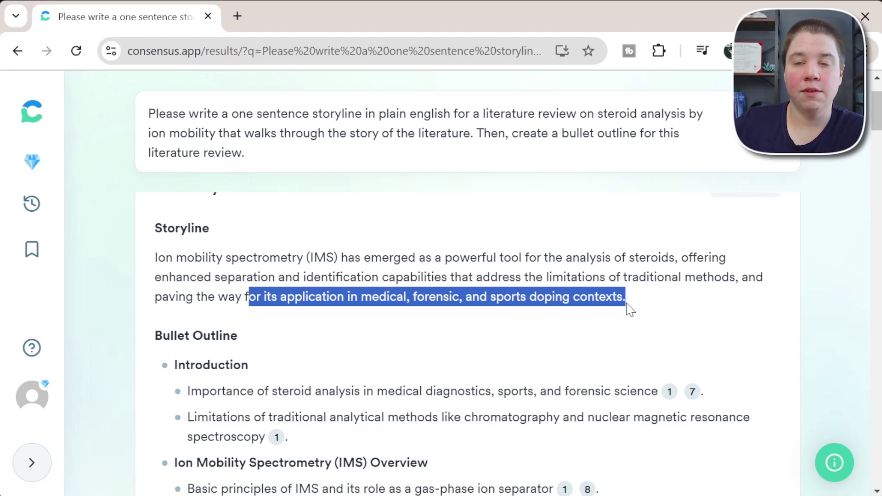
left_click(611, 320)
scroll(223, 303, "down", 4)
scroll(349, 321, "up", 4)
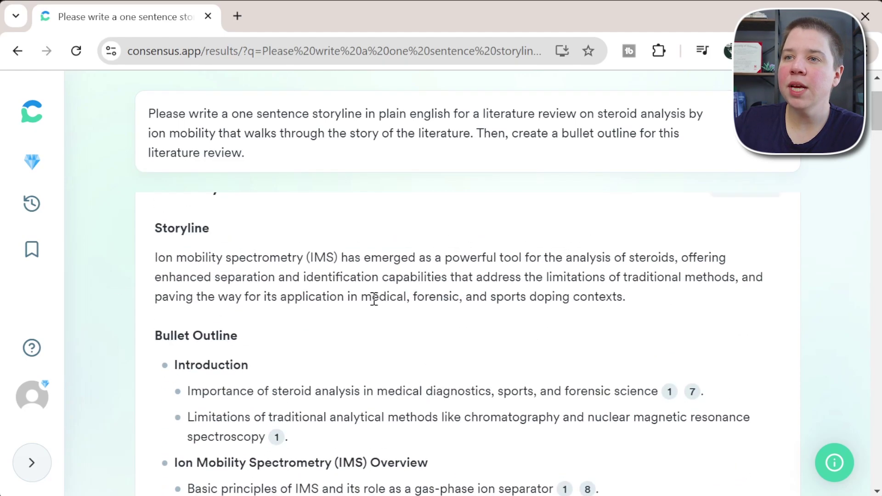
Read the bullet outline from the Introduction through the section on IMS coupled with liquid chromatography
scroll(184, 363, "down", 2)
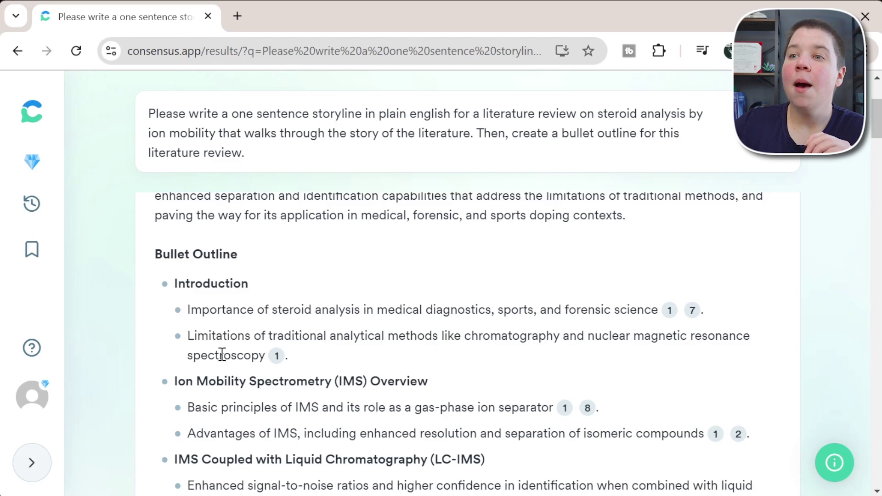
scroll(198, 352, "down", 2)
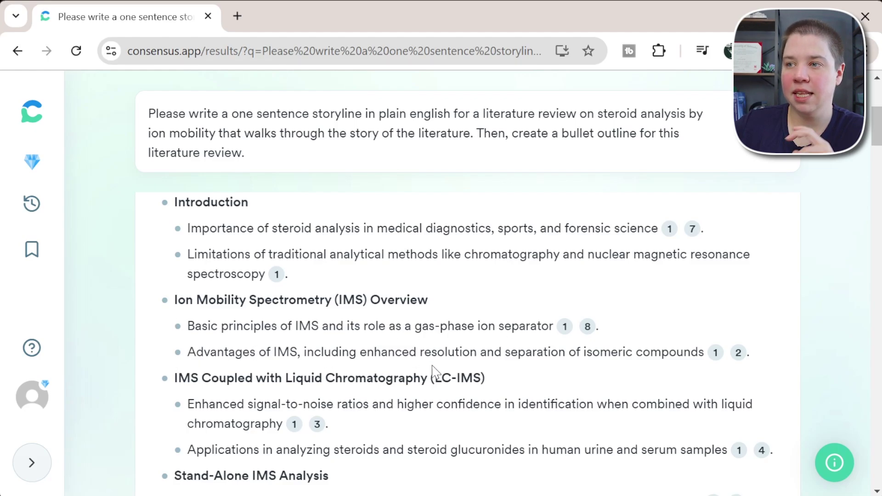
scroll(417, 346, "down", 2)
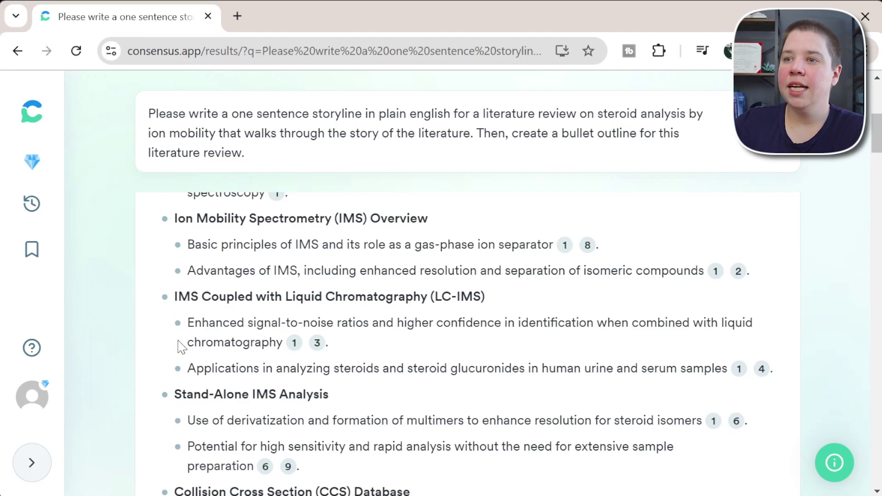
left_click(472, 323)
left_click_drag(217, 366, 557, 363)
left_click(572, 364)
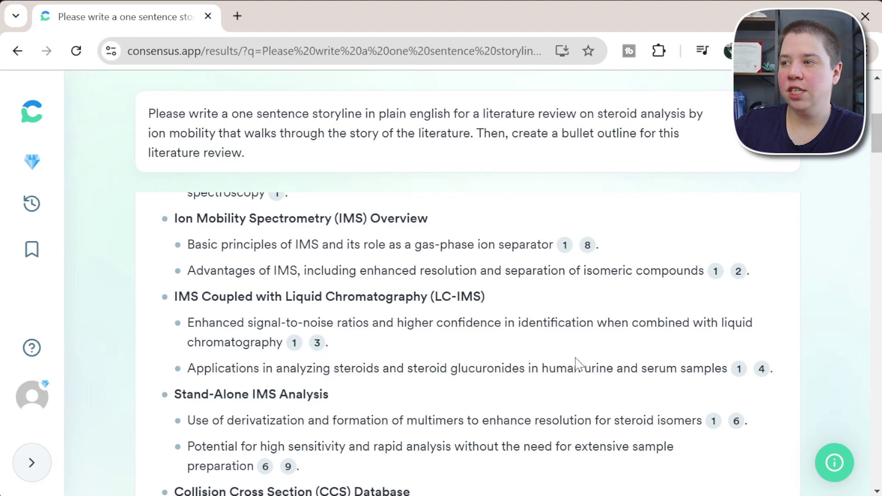
Read the outline's Stand-Alone IMS, CCS Database and Applications sections, and check citations 3 and 7 under Applications
scroll(581, 373, "down", 2)
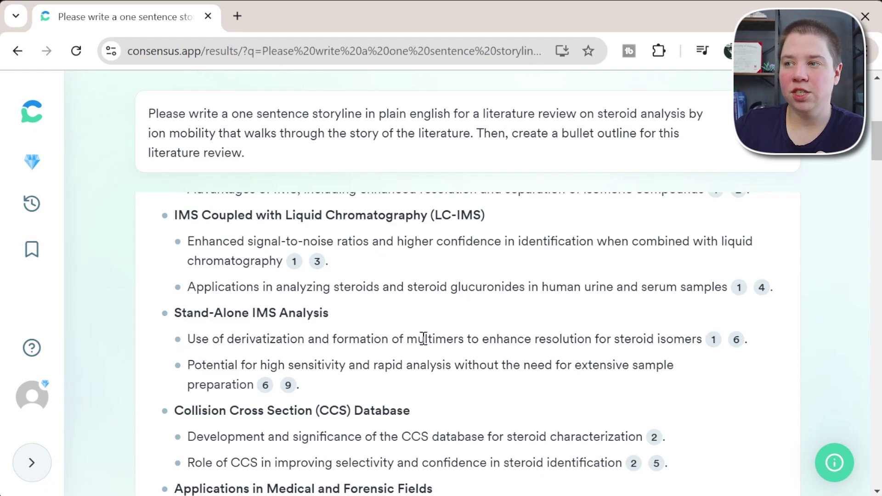
left_click_drag(203, 365, 503, 365)
left_click(525, 366)
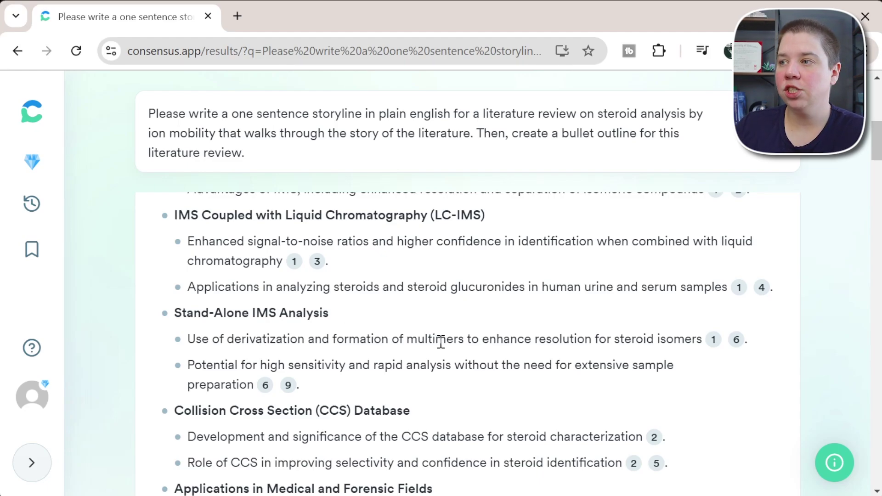
scroll(441, 342, "down", 3)
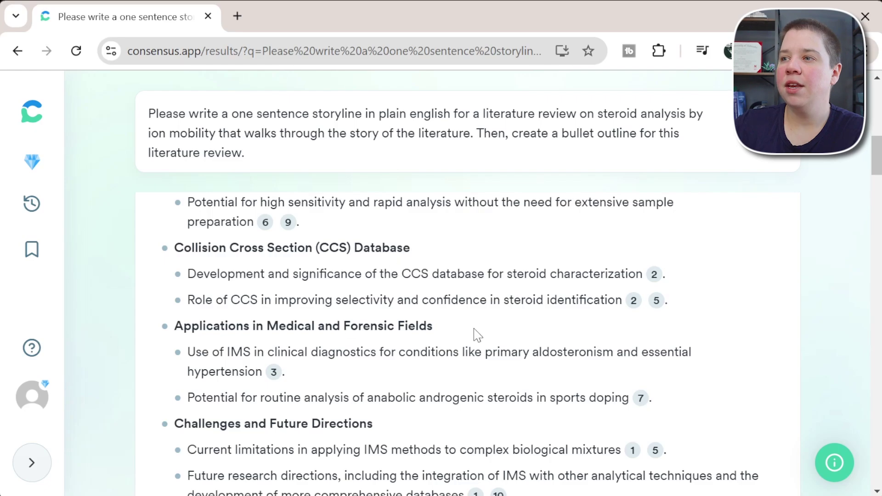
left_click_drag(240, 301, 599, 302)
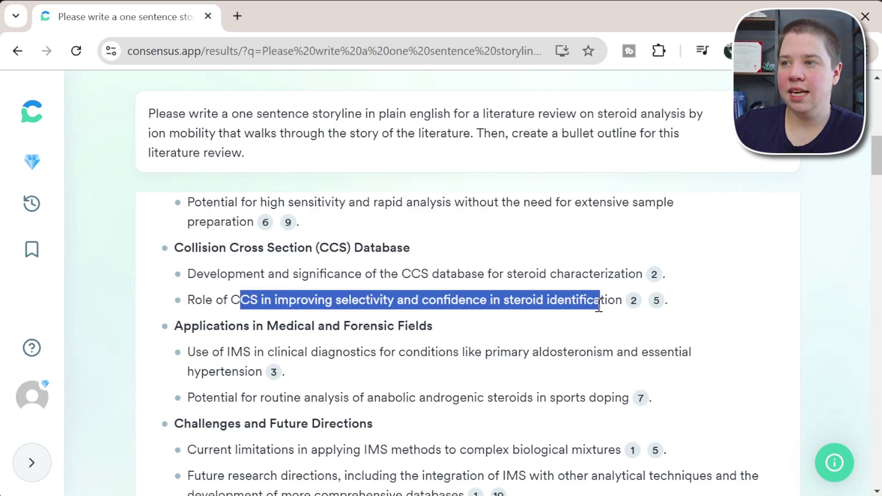
left_click(599, 303)
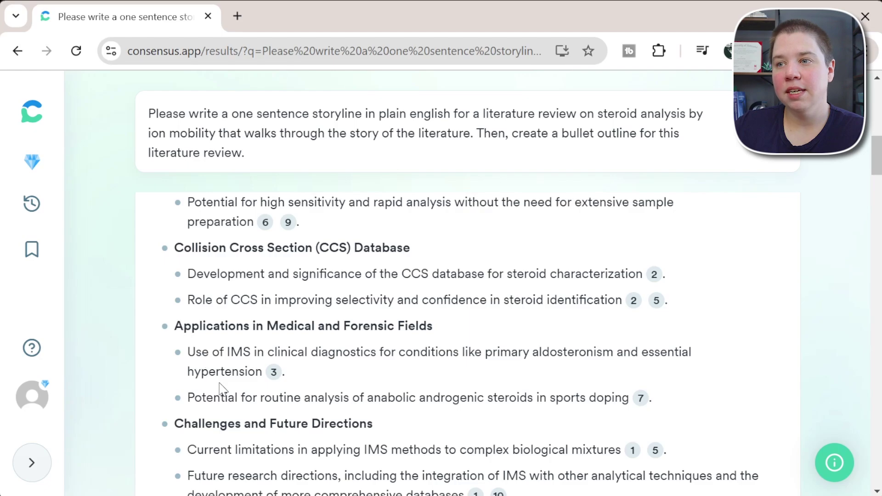
mouse_move(276, 374)
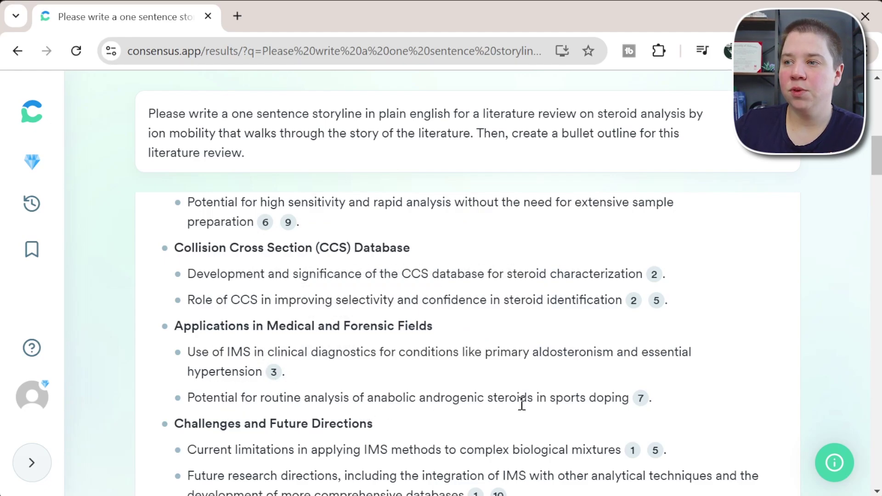
mouse_move(640, 403)
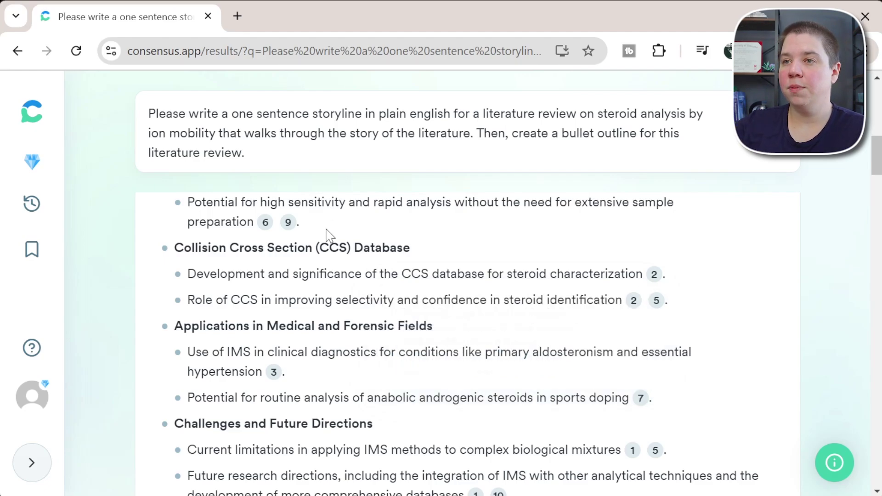
Review the outline's section headings in order, from the Introduction to the Conclusion and related searches
scroll(322, 316, "up", 5)
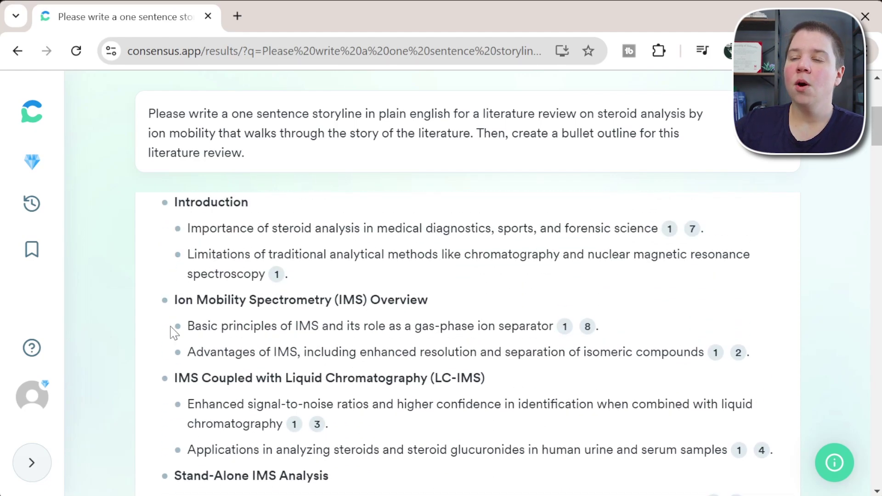
scroll(395, 221, "down", 2)
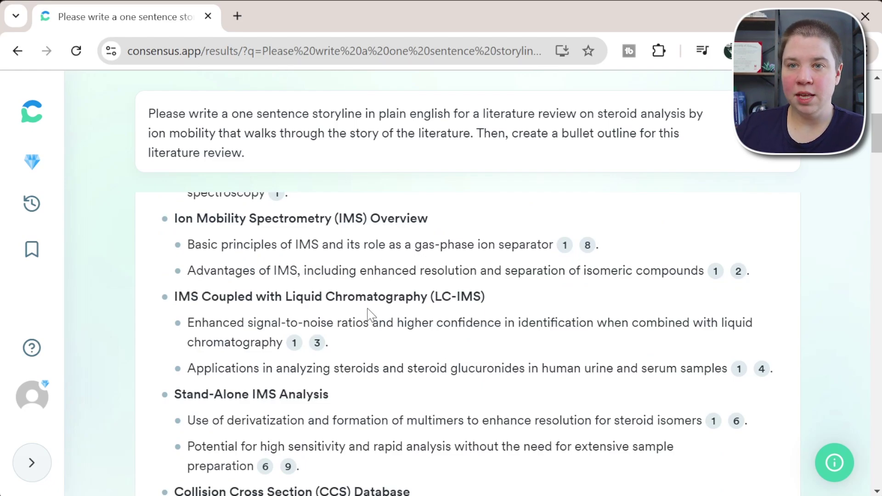
scroll(367, 315, "down", 2)
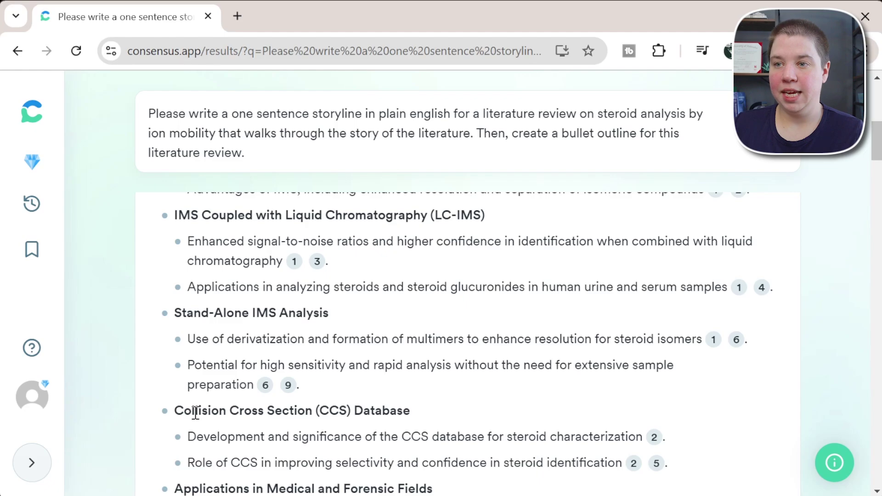
scroll(196, 412, "down", 4)
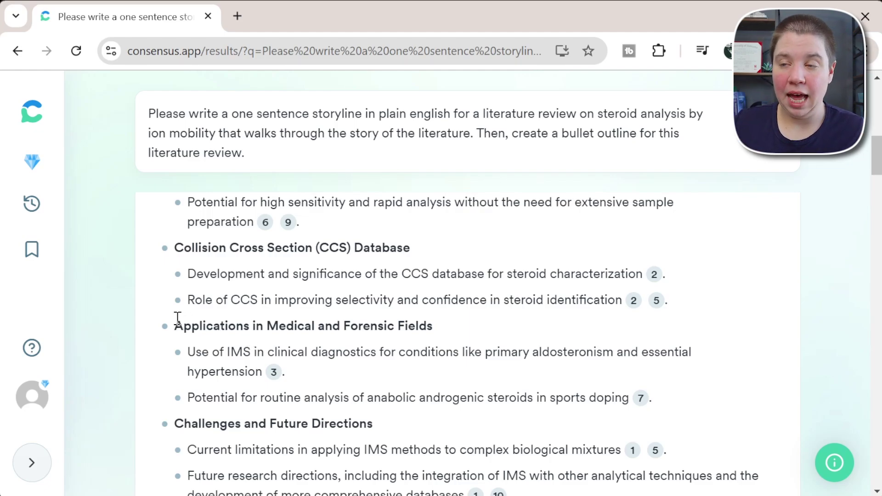
scroll(210, 418, "down", 2)
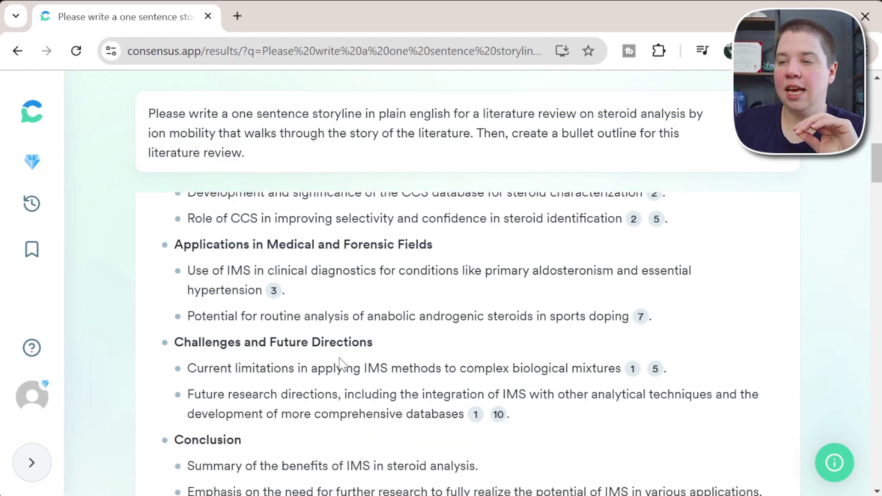
scroll(207, 465, "down", 5)
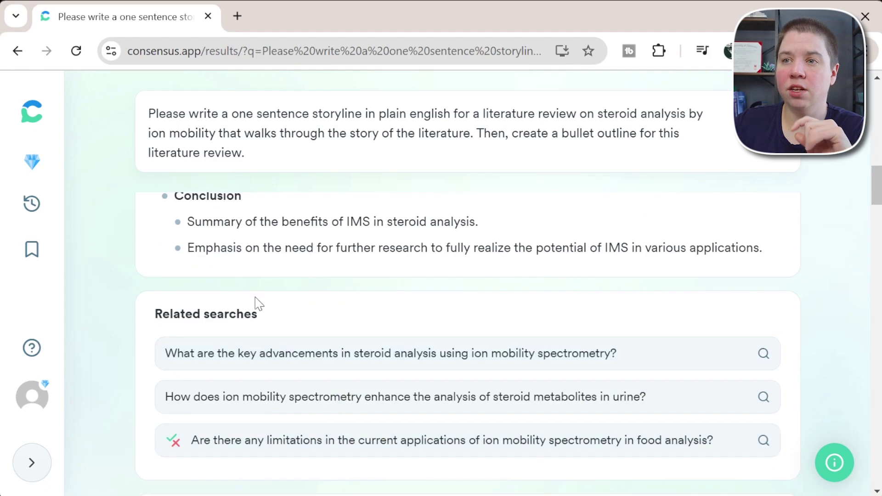
Compare the storyline with the cited outline bullets and look over the first source papers listed below
scroll(256, 305, "up", 9)
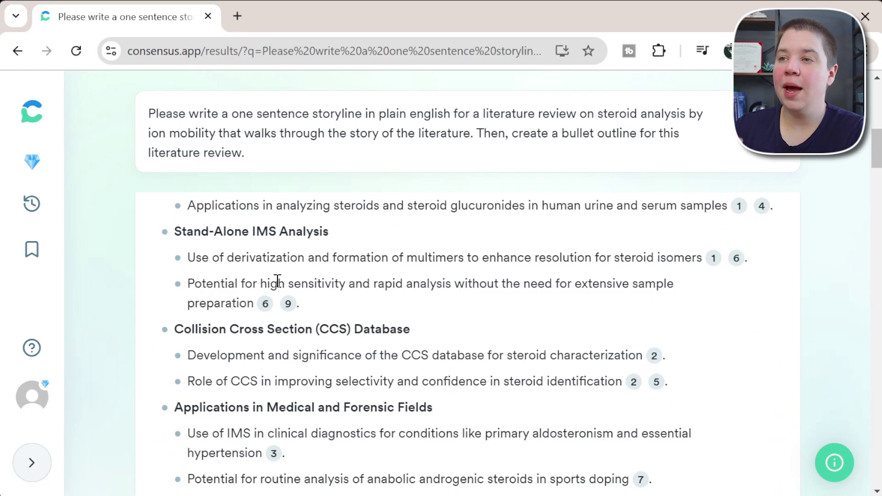
scroll(394, 310, "up", 10)
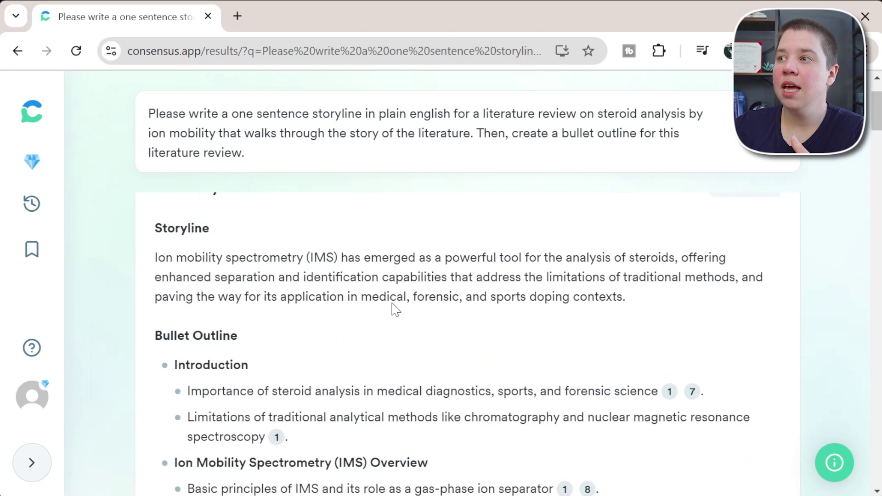
scroll(713, 330, "down", 7)
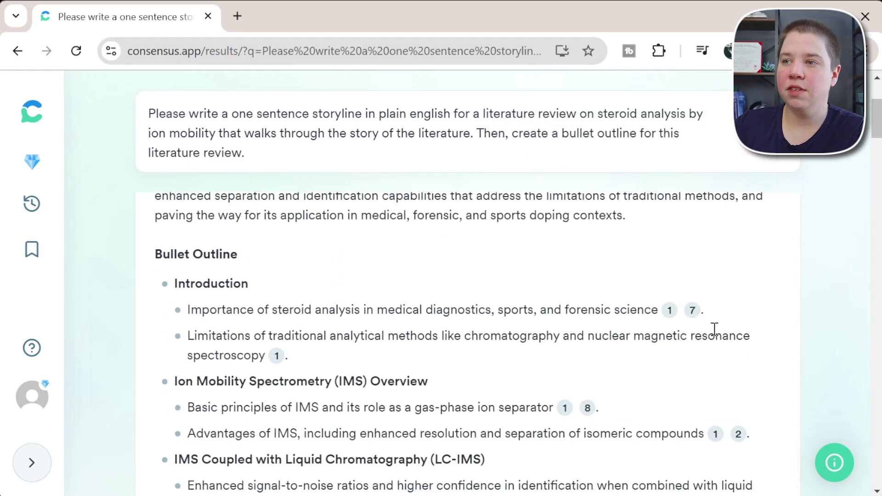
scroll(715, 329, "down", 3)
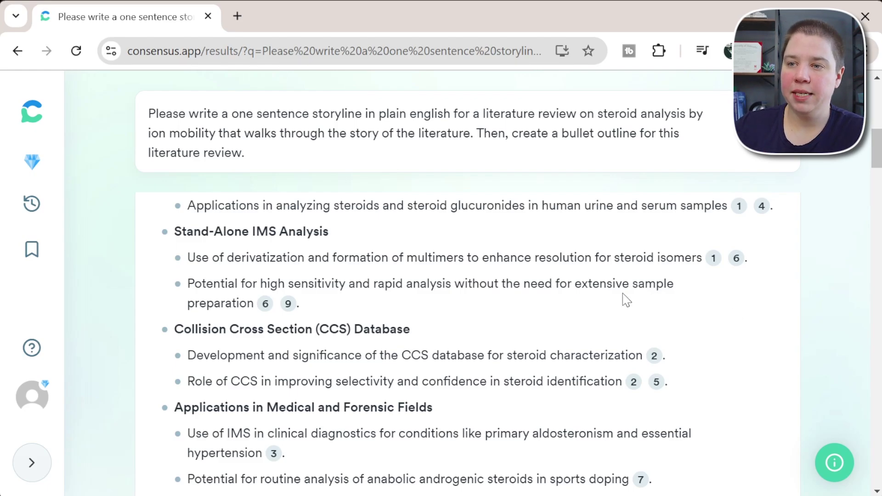
scroll(623, 299, "down", 8)
scroll(630, 331, "down", 4)
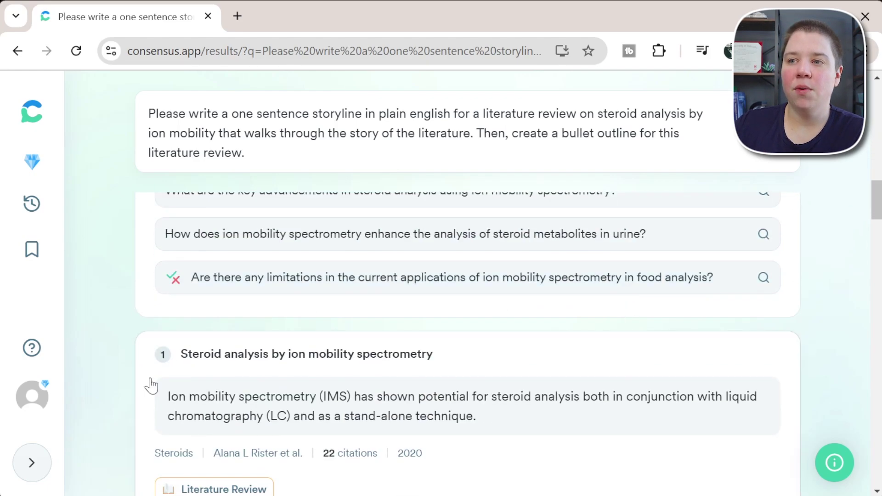
scroll(340, 432, "down", 5)
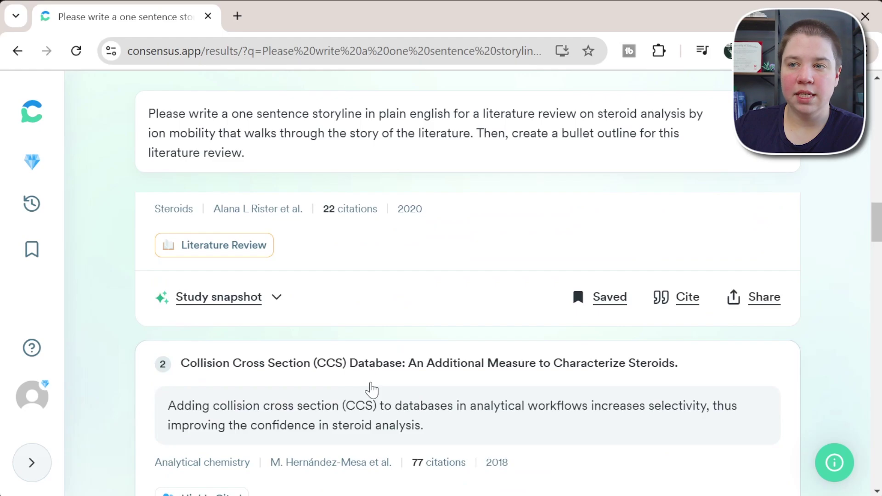
scroll(507, 360, "up", 6)
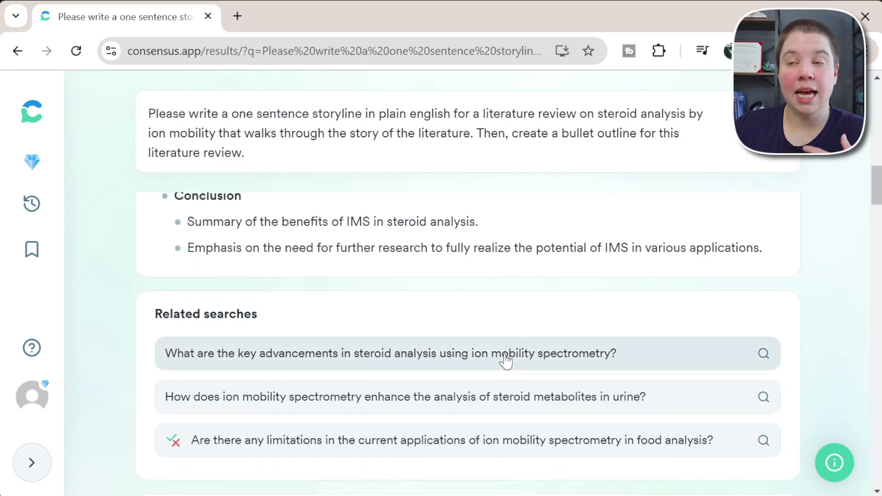
Request a concise conclusion for a literature review on steroid analysis by ion mobility spectrometry that elegantly synthesizes the research together, and skim the generated text
scroll(621, 240, "up", 10)
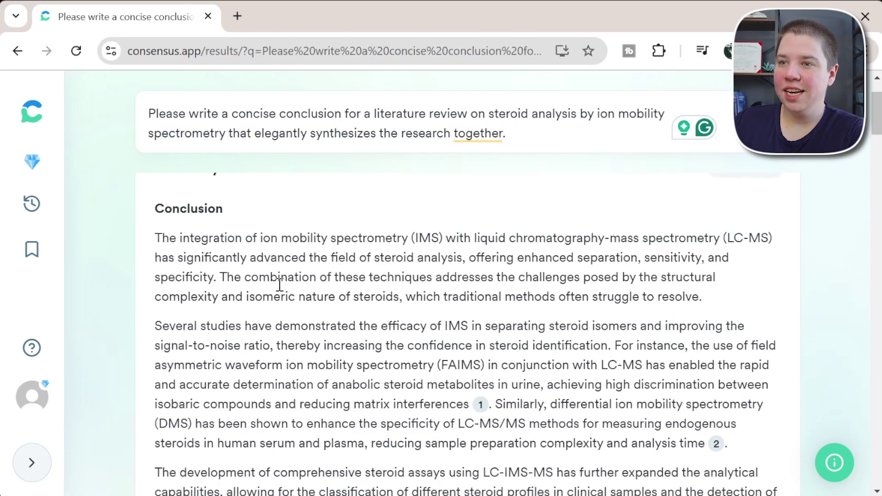
scroll(279, 285, "down", 4)
scroll(279, 299, "down", 4)
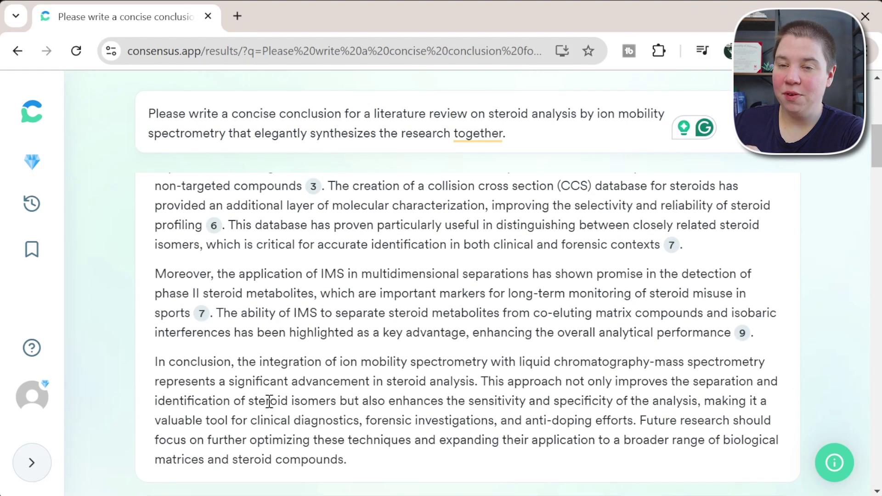
scroll(285, 356, "up", 10)
Read the generated conclusion's paragraphs and their citations from the opening down to the closing paragraph
scroll(285, 357, "down", 2)
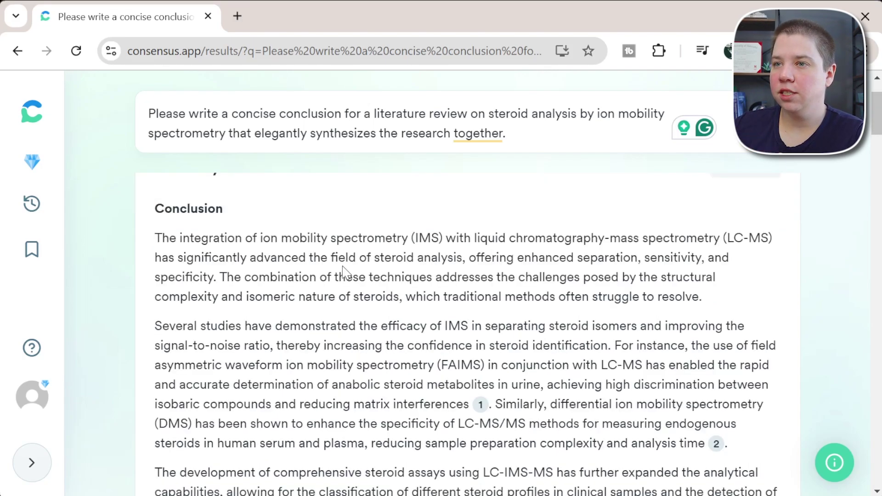
scroll(394, 425, "down", 2)
scroll(384, 336, "down", 2)
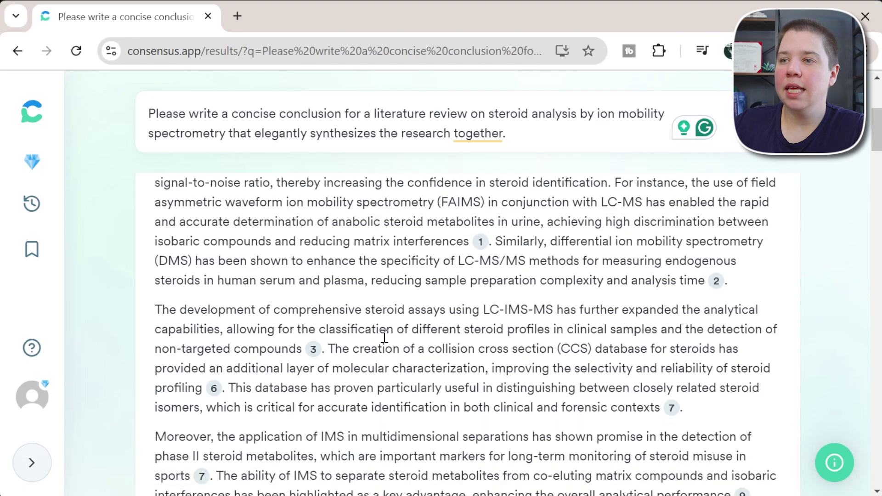
scroll(384, 336, "up", 2)
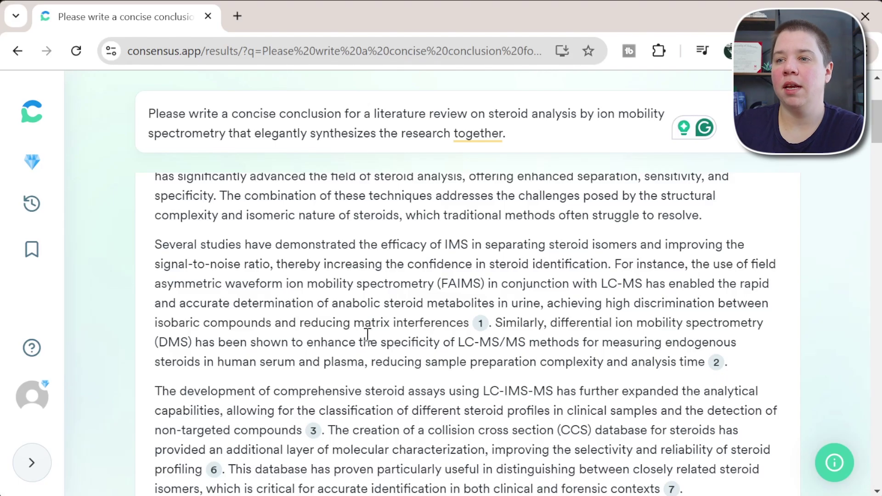
scroll(345, 369, "down", 5)
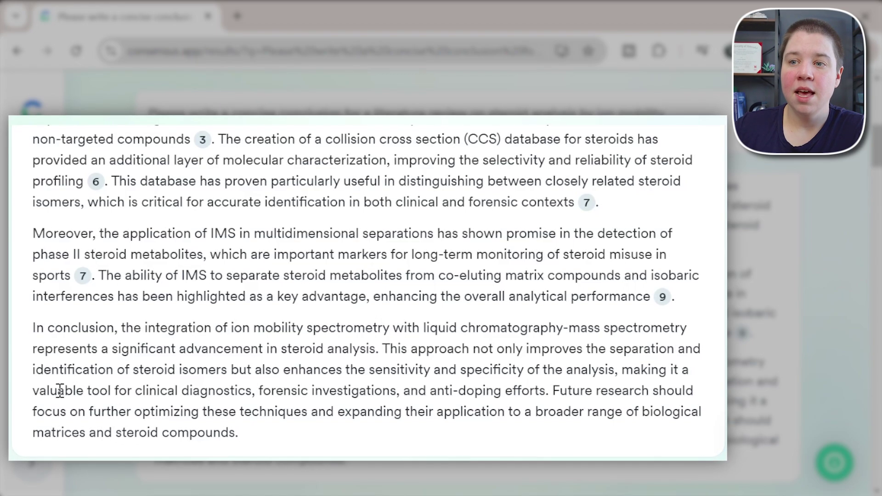
Examine the closing paragraph, highlighting the sentences on the approach's benefits and on future research, and clear the selection
left_click_drag(170, 399, 388, 350)
left_click(556, 396)
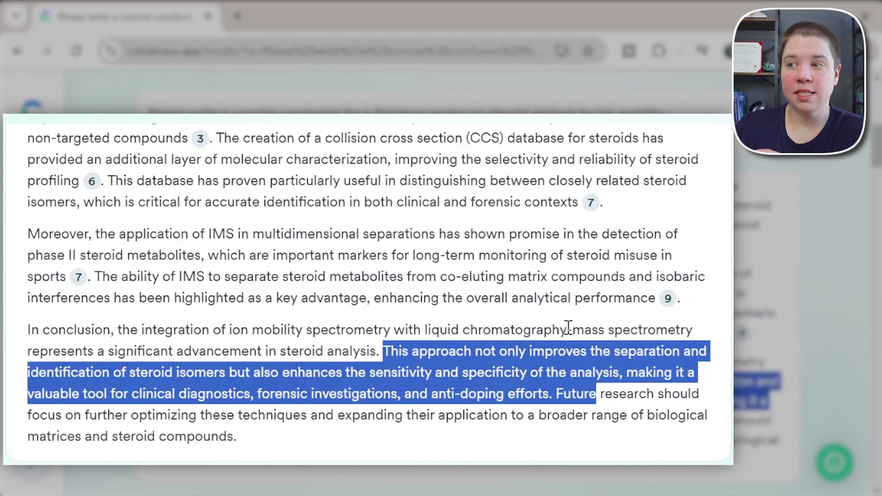
left_click(599, 391)
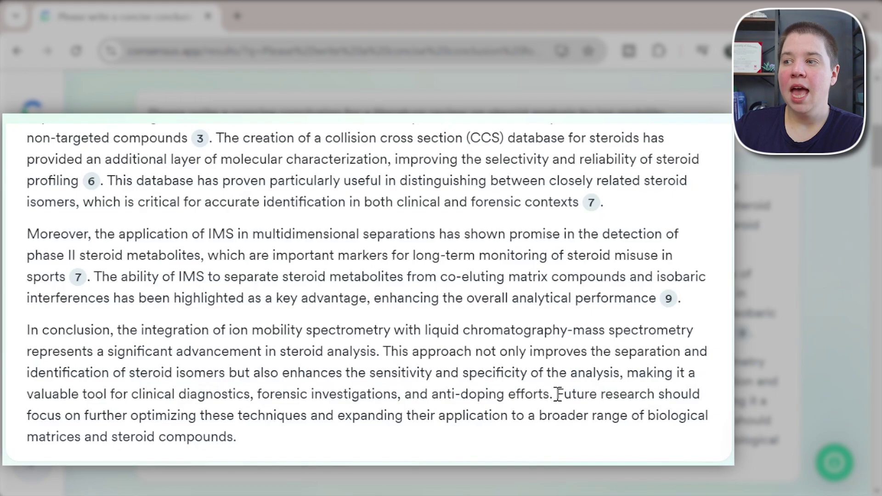
left_click_drag(557, 394, 583, 431)
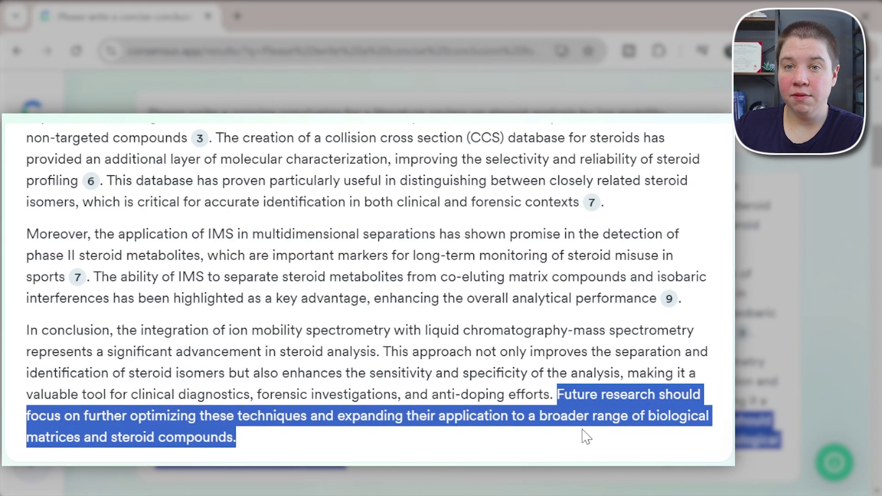
left_click(583, 432)
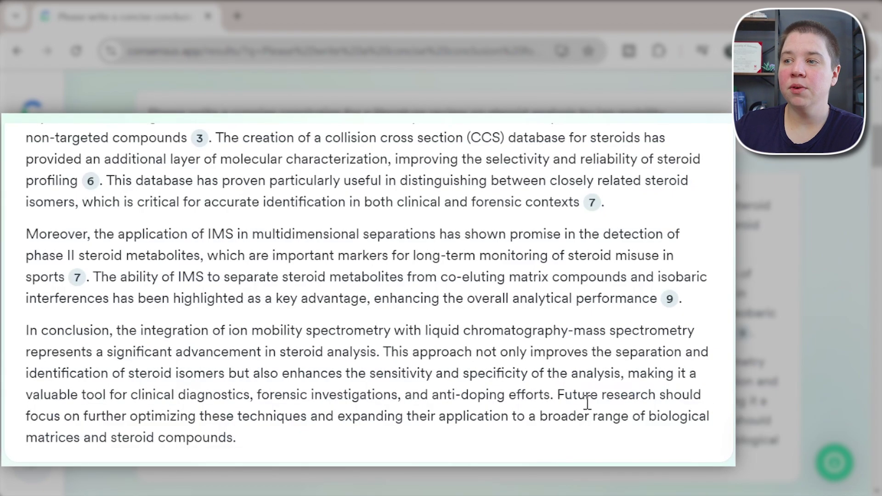